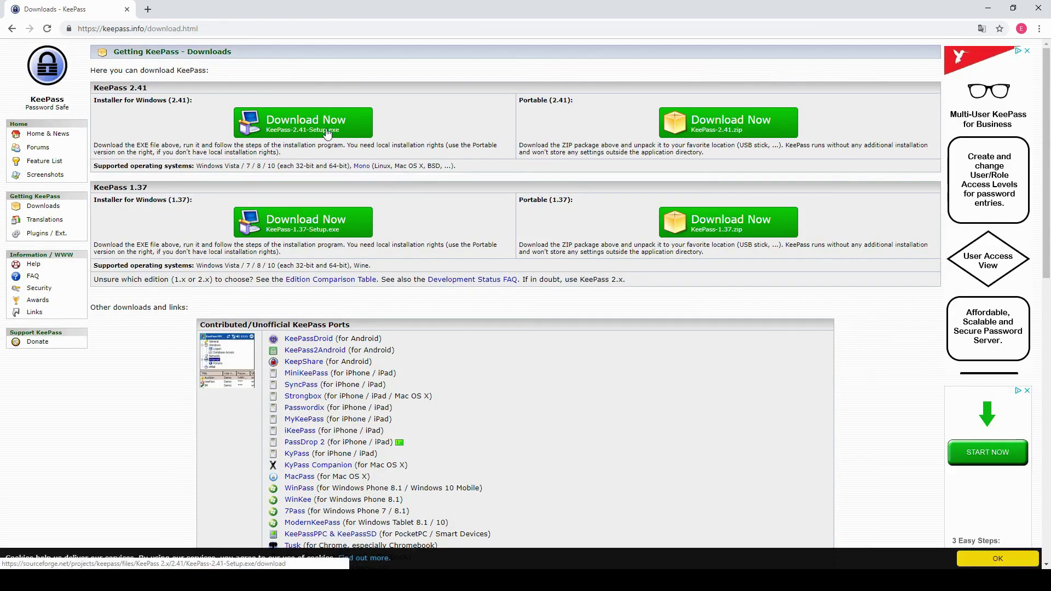
Download the KeePass 2.41 Windows installer from SourceForge and run KeePass-2.41-Setup.exe
left_click(324, 131)
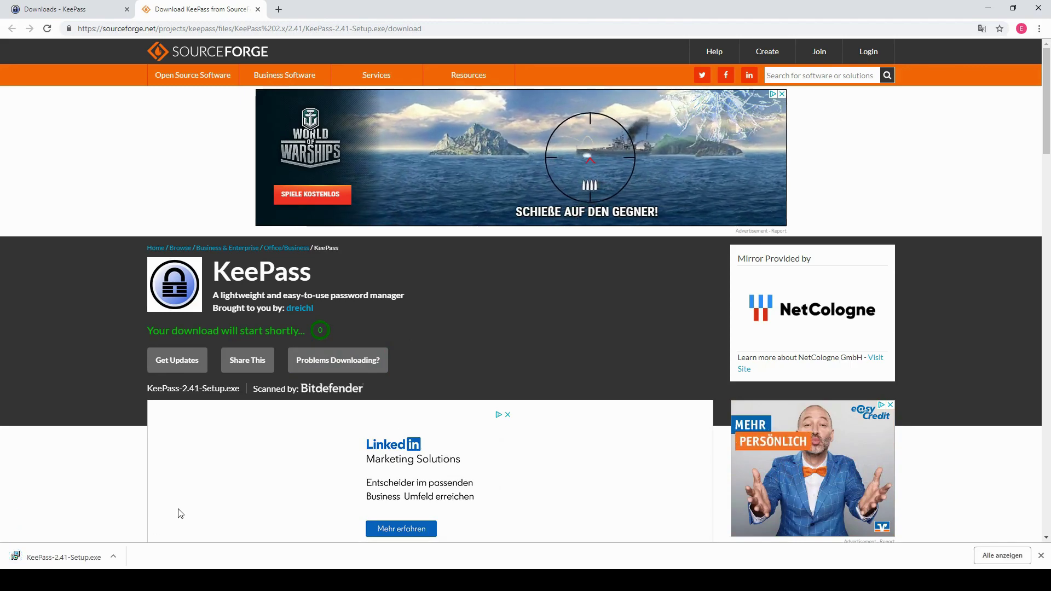
left_click(82, 555)
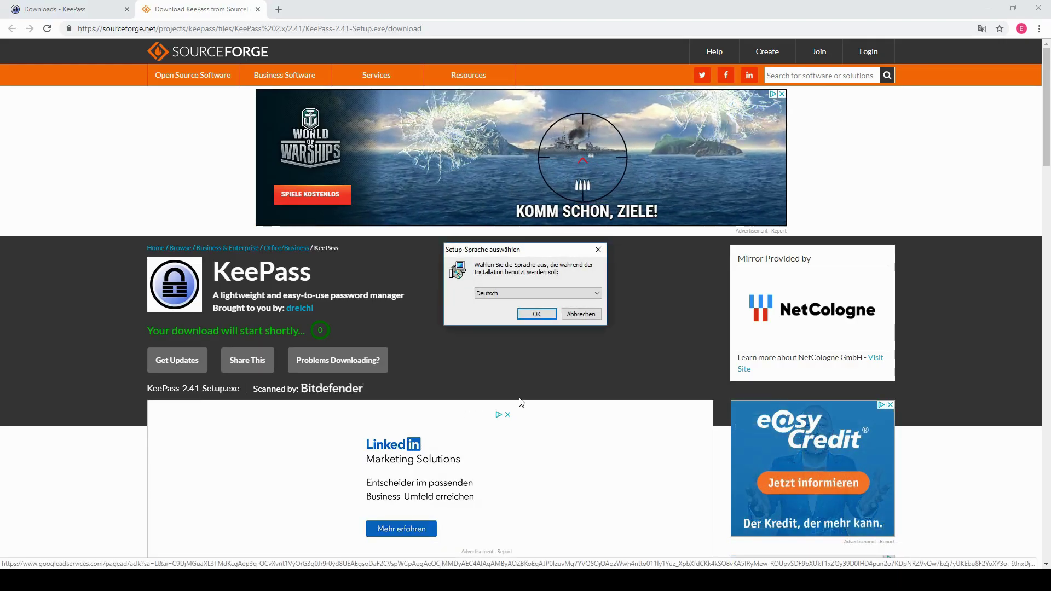
Install KeePass 2.41 in German with the default folder and full components, plus a desktop icon
left_click(537, 315)
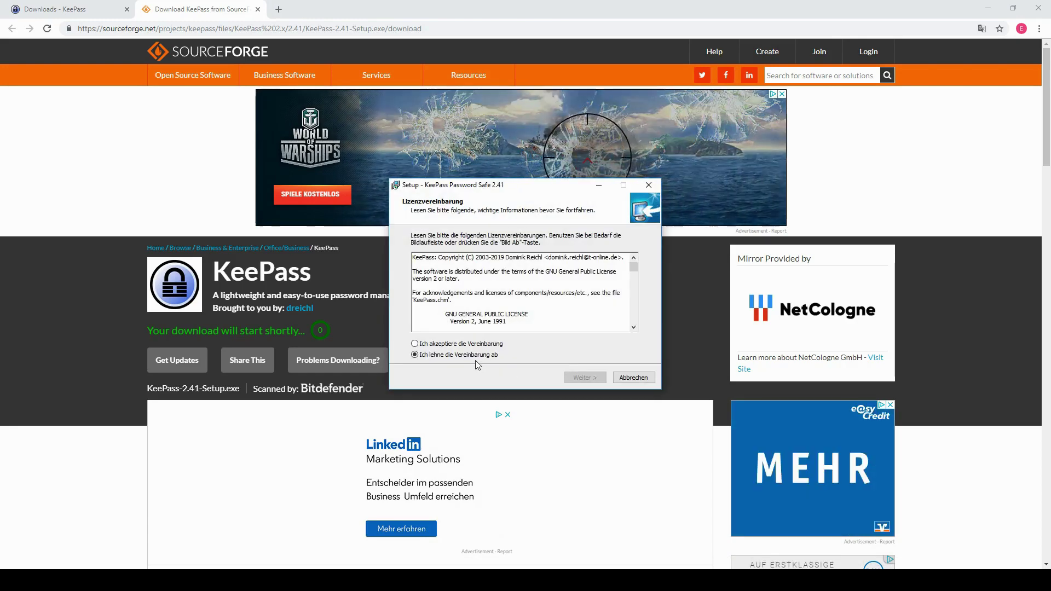
key("alt+a")
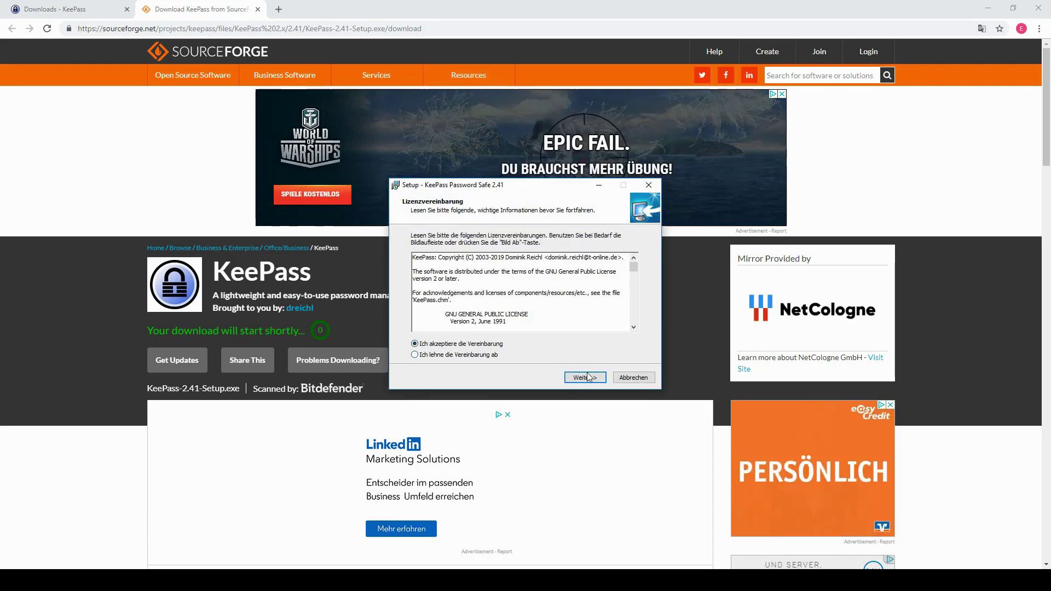
left_click(589, 376)
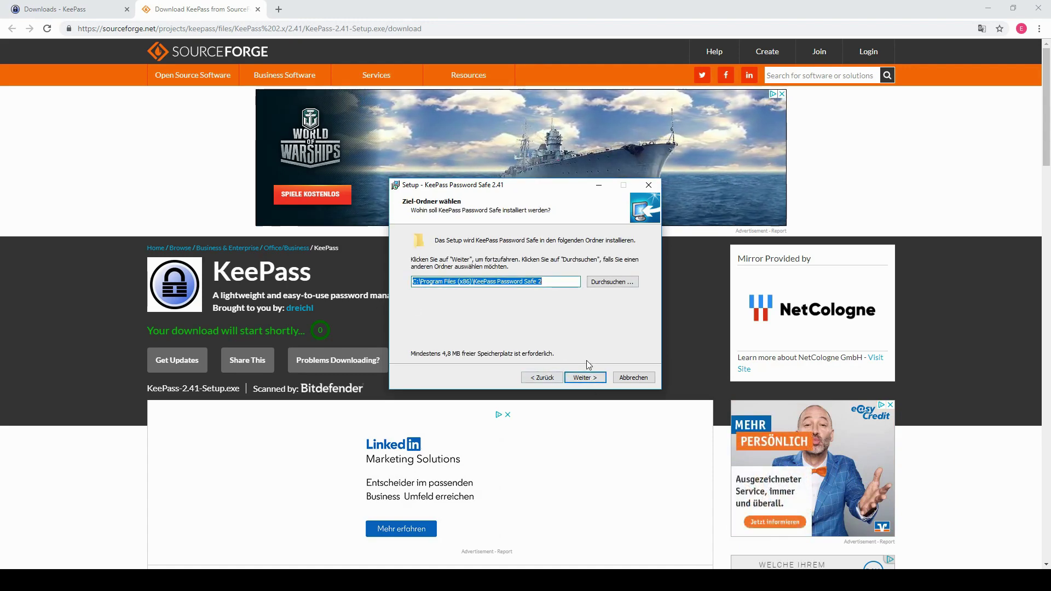
left_click(585, 378)
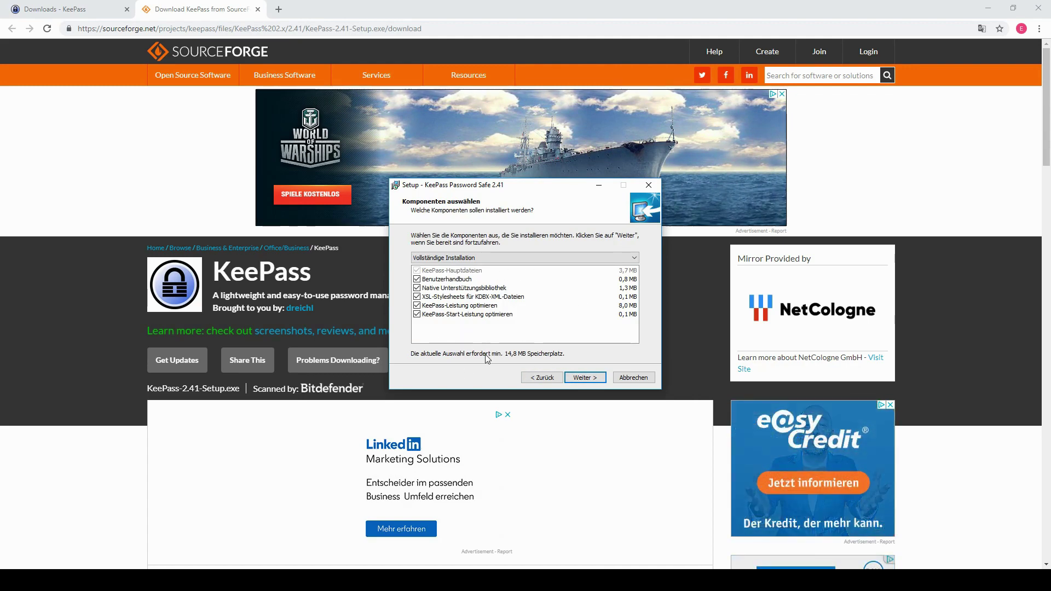
left_click(582, 379)
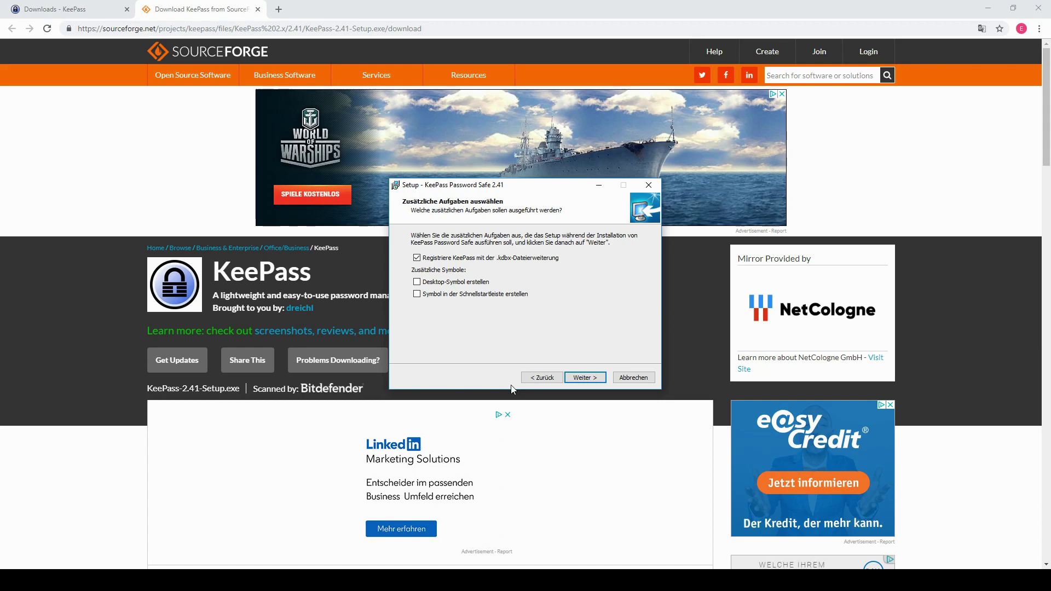
left_click(418, 282)
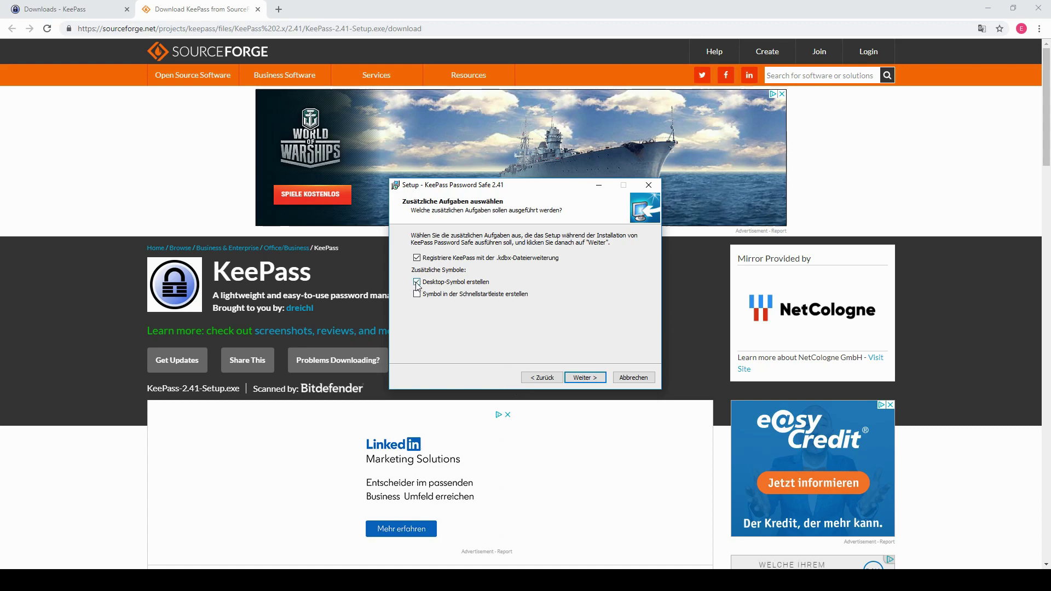
left_click(575, 375)
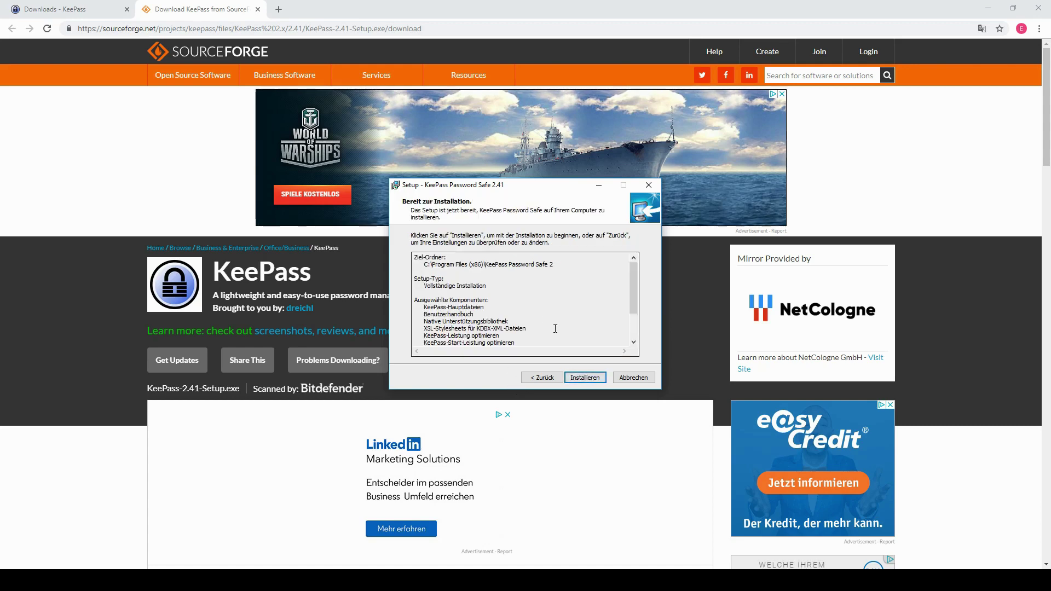
left_click(570, 377)
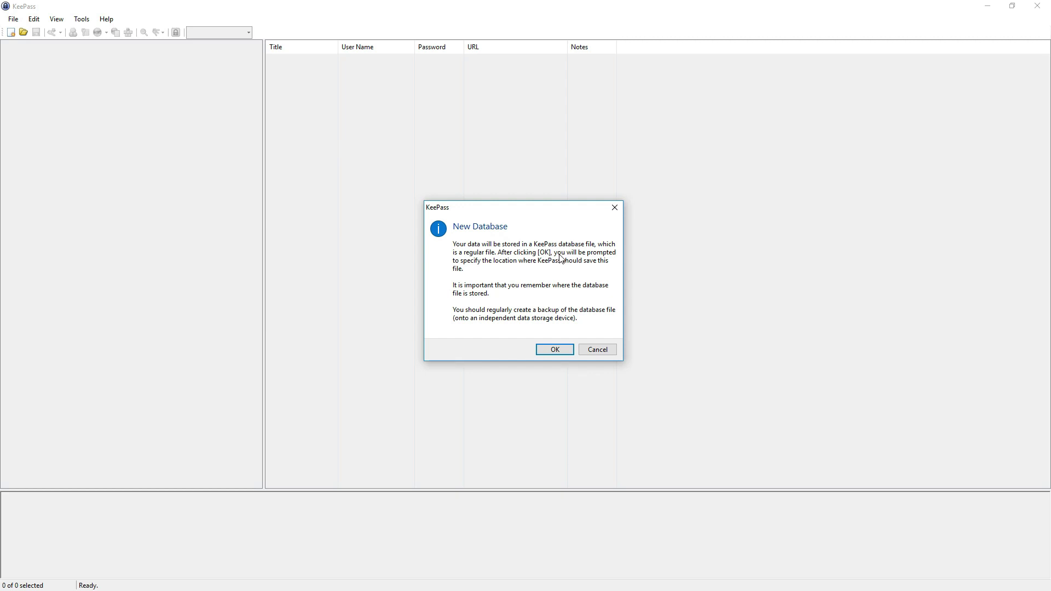
Create the new password database as Database.kdbx on the Desktop
left_click(558, 350)
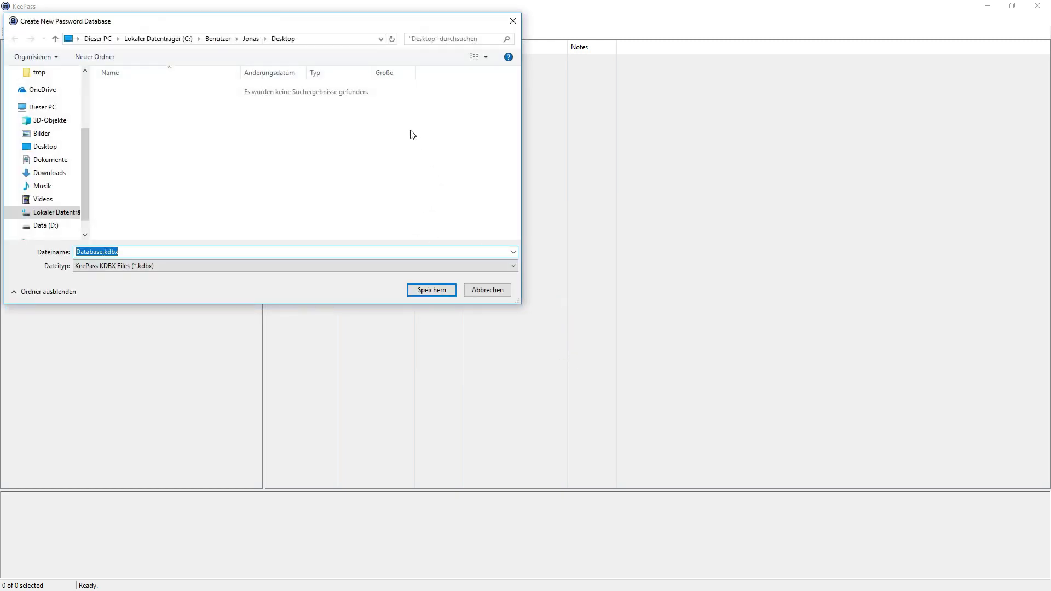
left_click(428, 291)
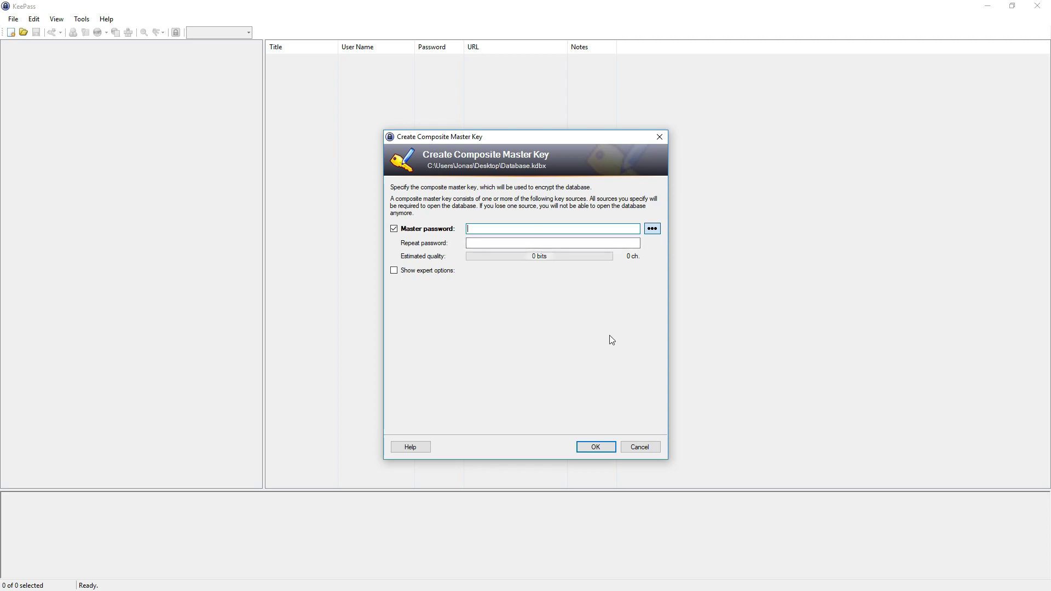
Enter the master password, repeat it to confirm, and accept the master key
type("********")
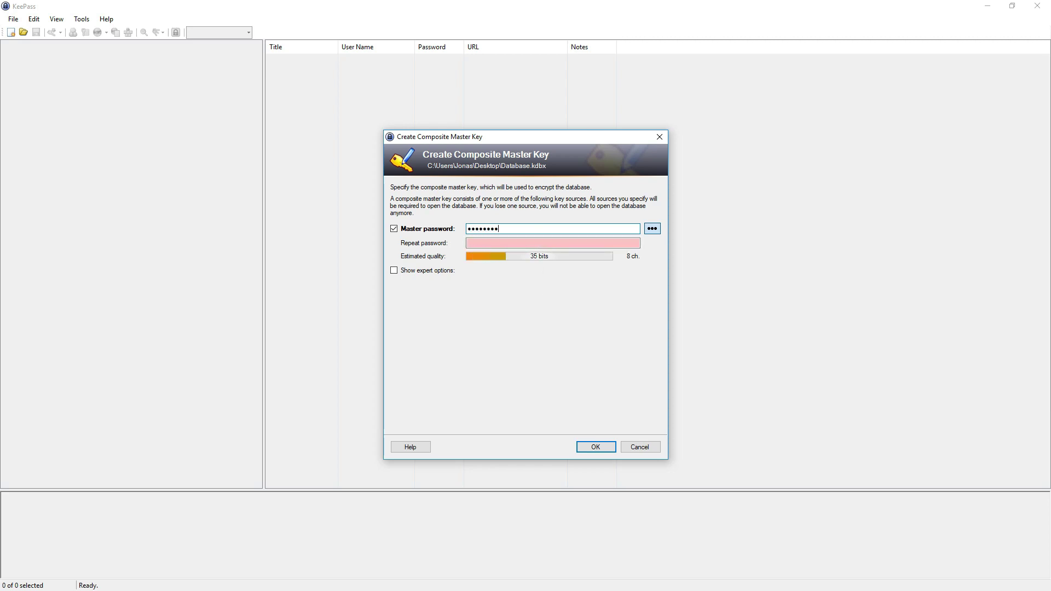
key("Tab")
key("Tab")
type("********")
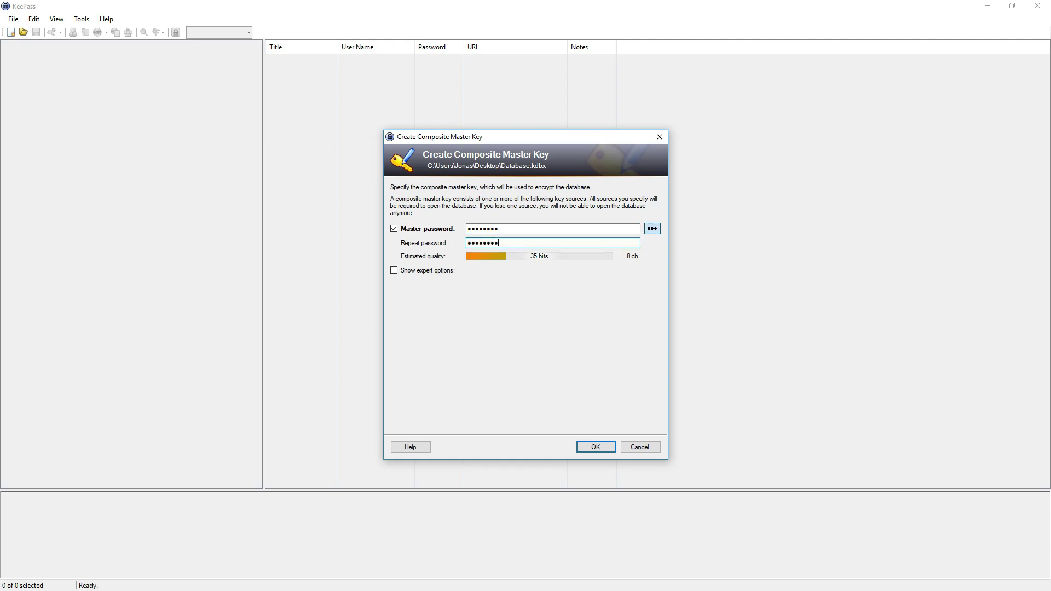
left_click(583, 448)
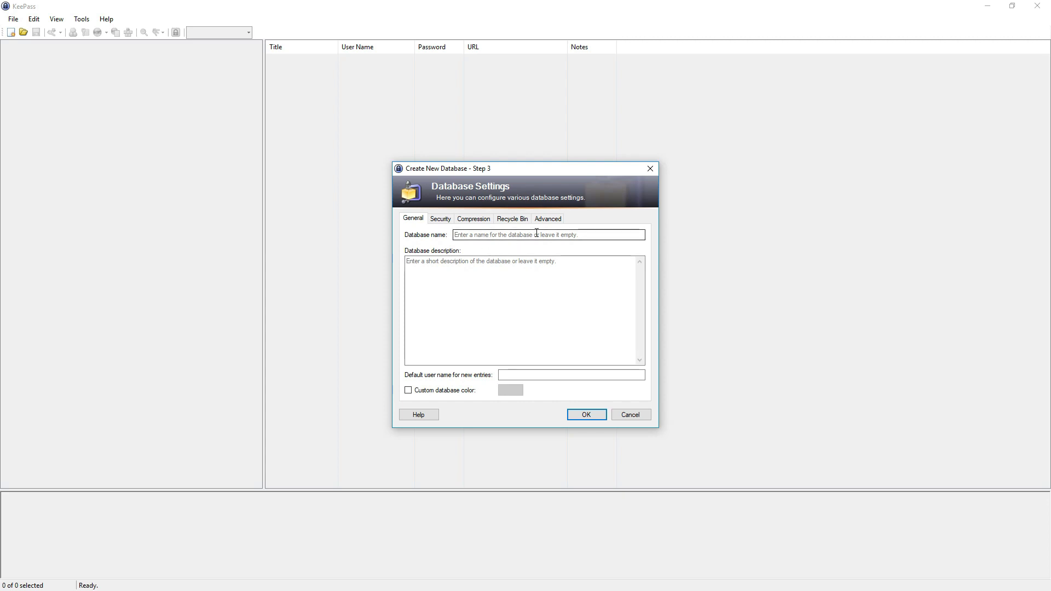
Fill in database name 'tutorial database' and description 'this is a tutorial database for all my passwords'
left_click(537, 234)
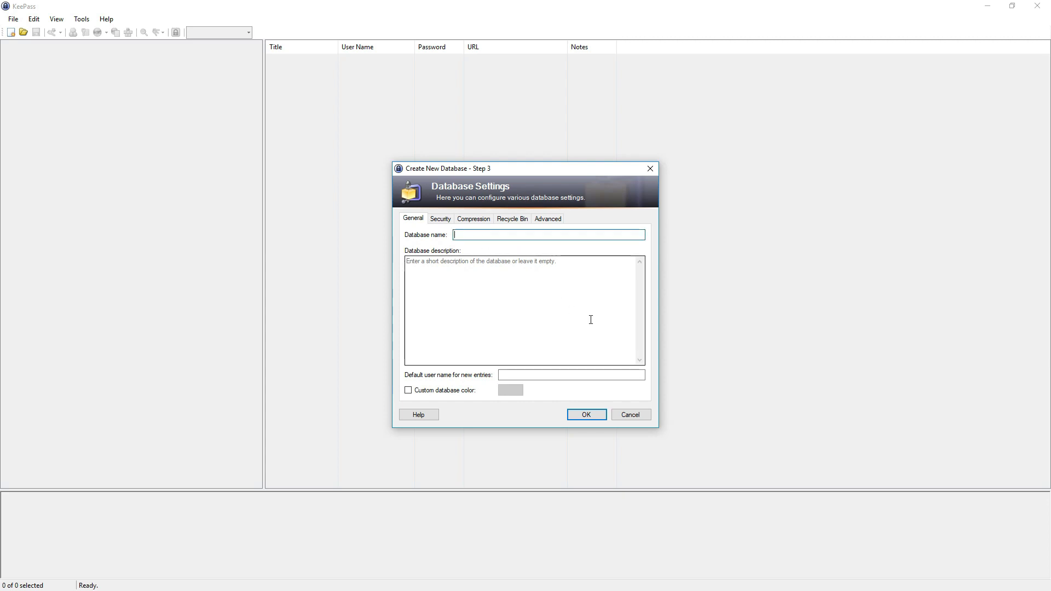
type("tutorial database")
left_click(582, 290)
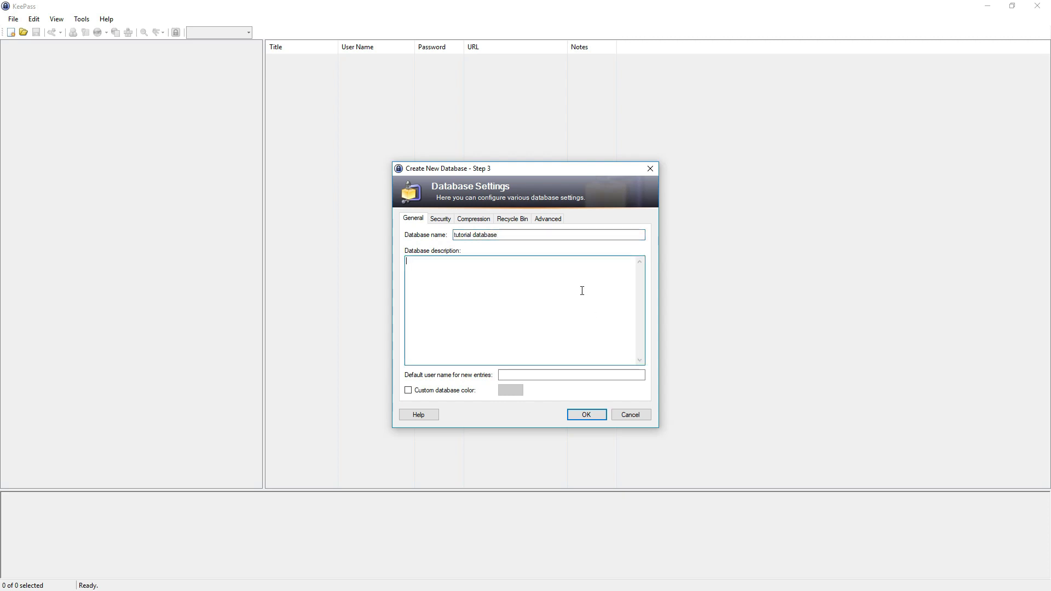
type("this is a tutorial database for all my")
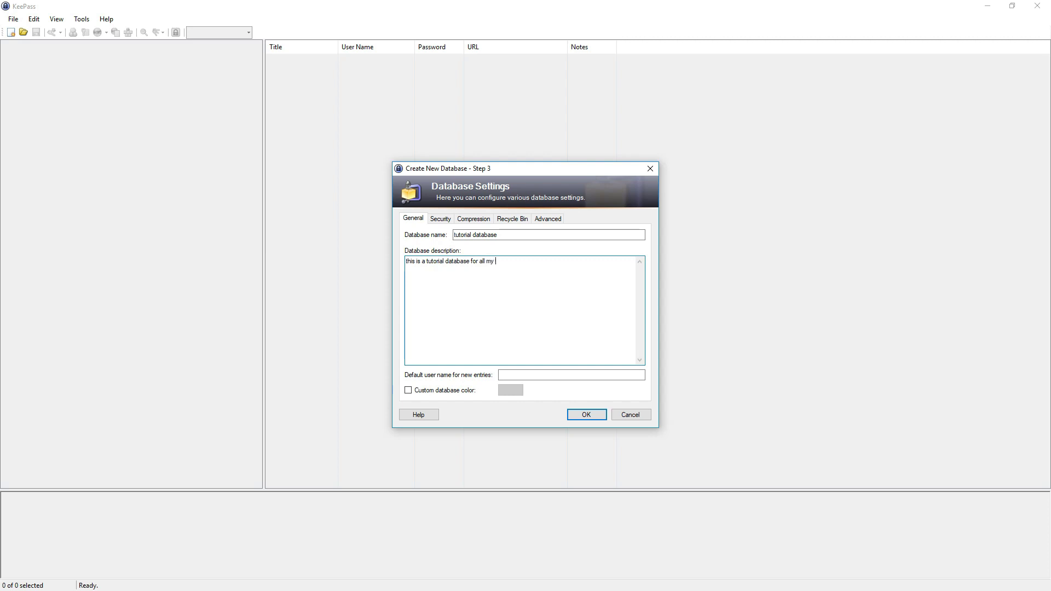
type(" passwords")
left_click_drag(553, 234, 420, 234)
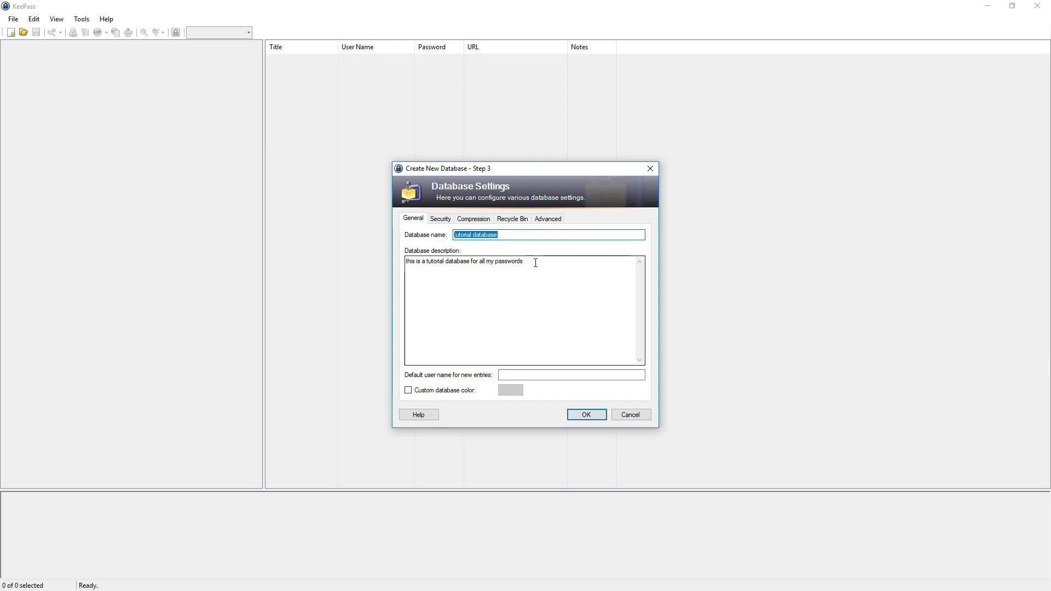
left_click_drag(535, 262, 406, 262)
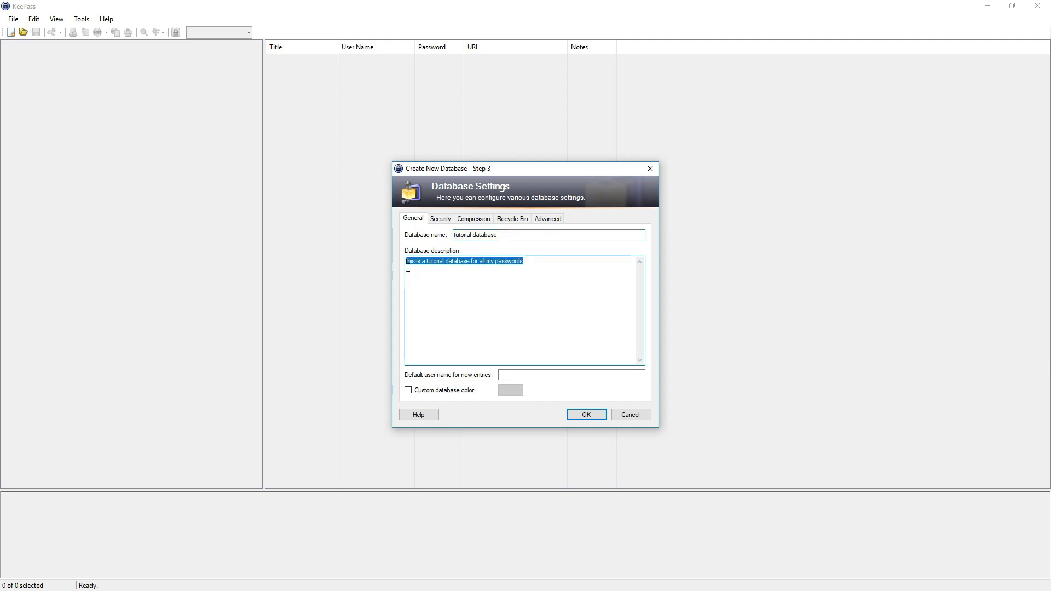
left_click(575, 265)
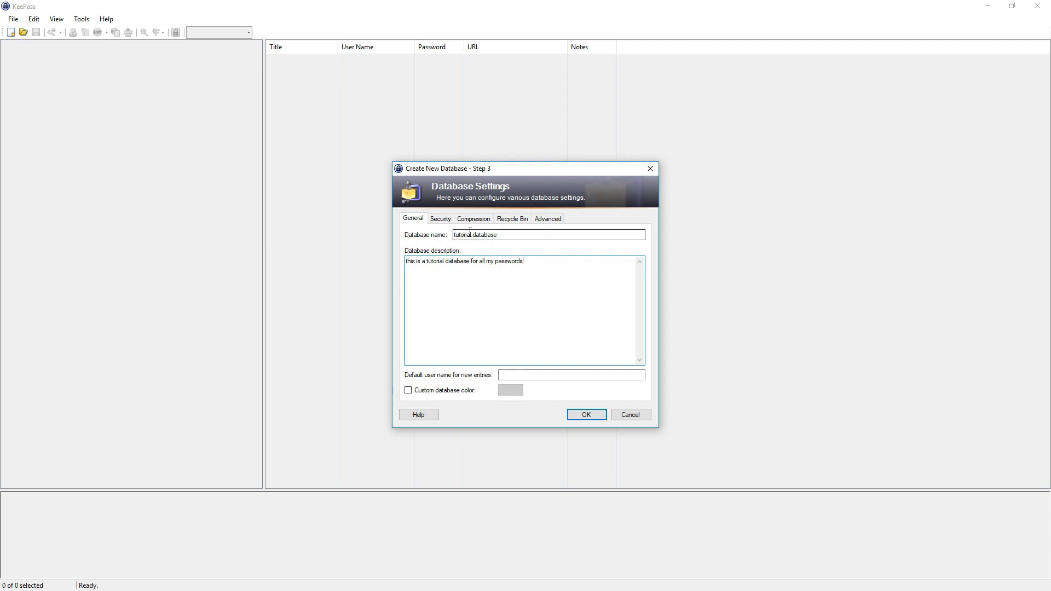
Look through the Security, Compression, Recycle Bin and Advanced tabs, then accept the defaults
left_click(443, 225)
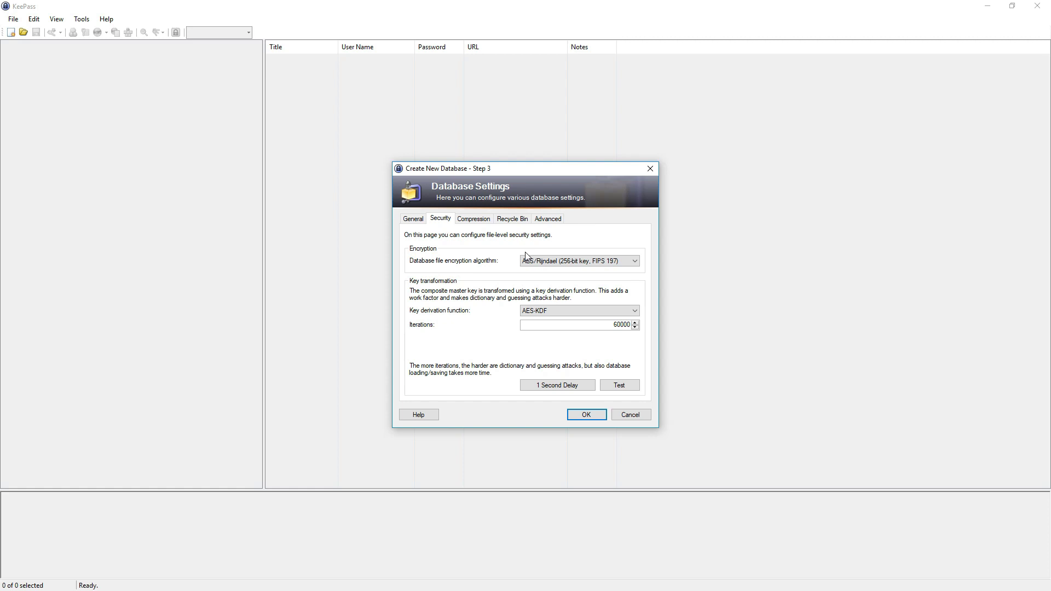
left_click(472, 221)
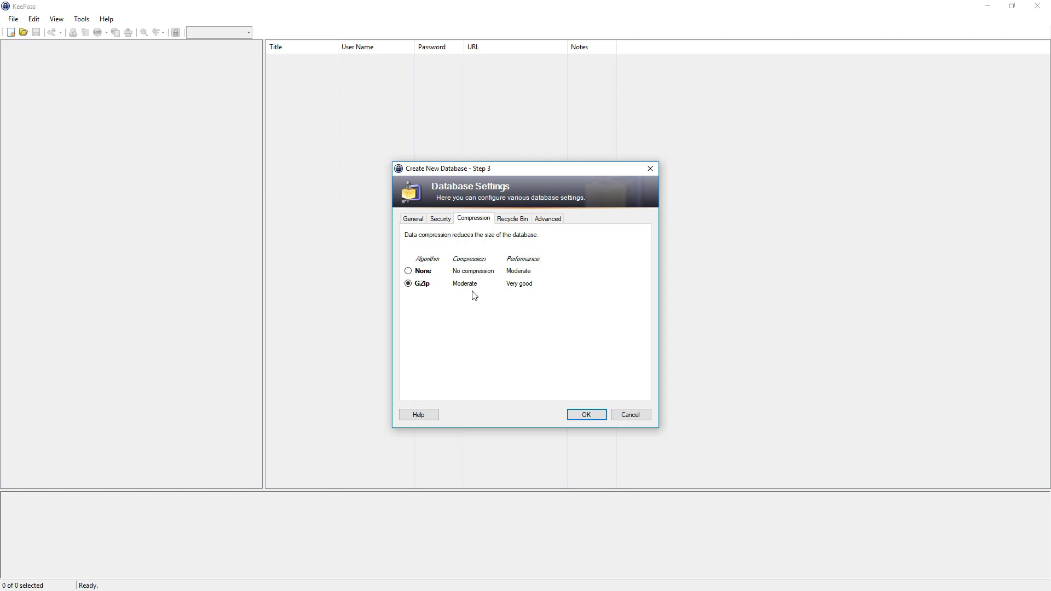
left_click(520, 220)
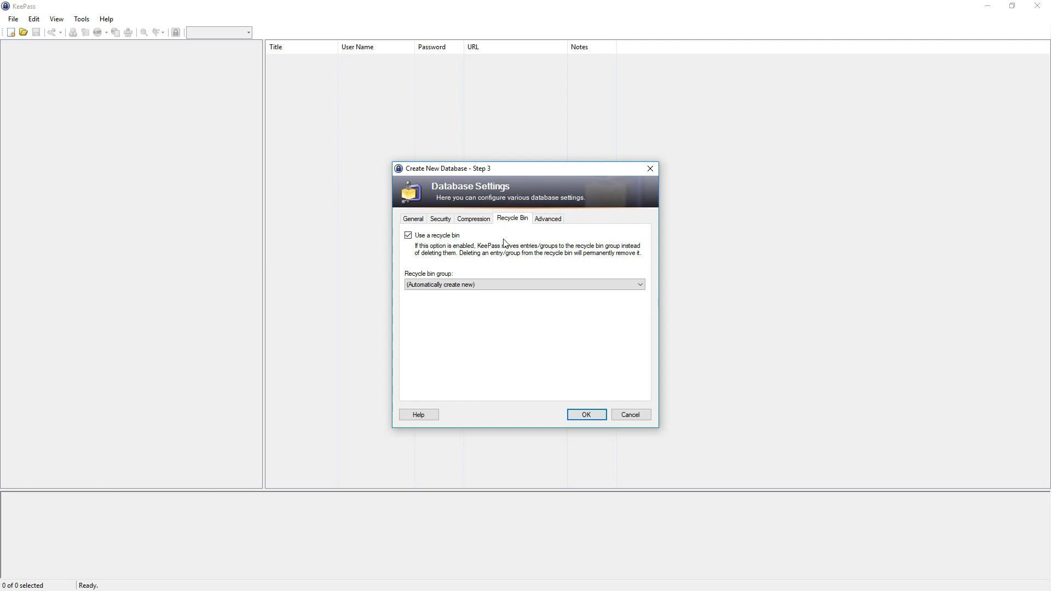
left_click(552, 222)
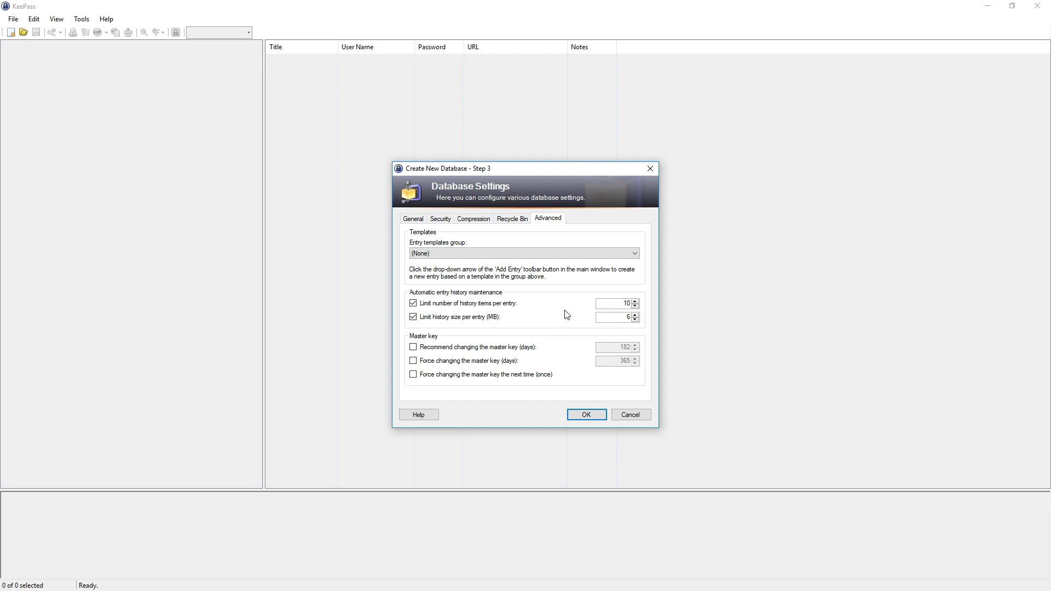
left_click(587, 415)
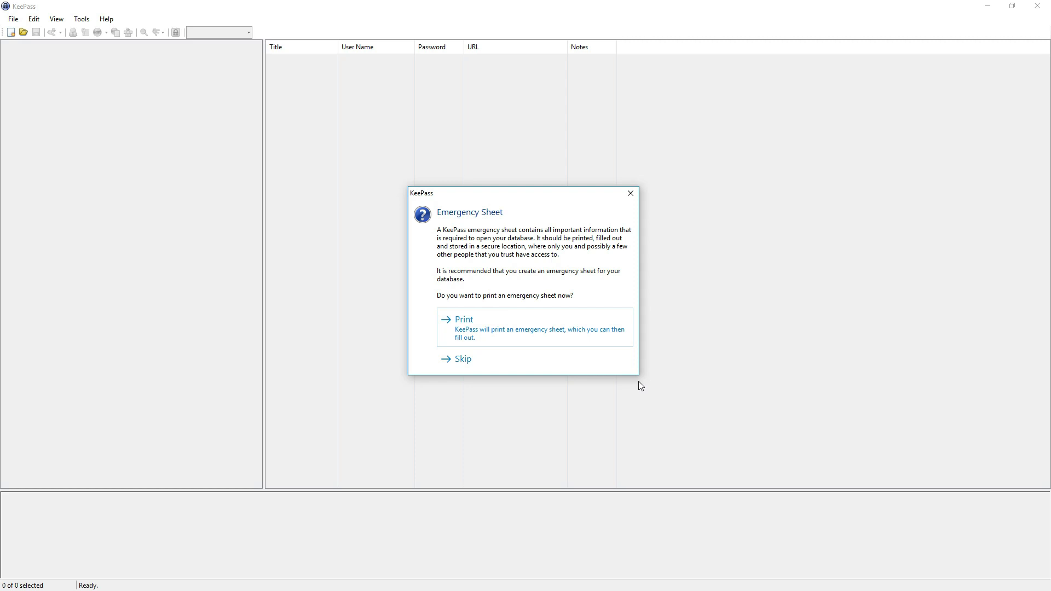
left_click(497, 361)
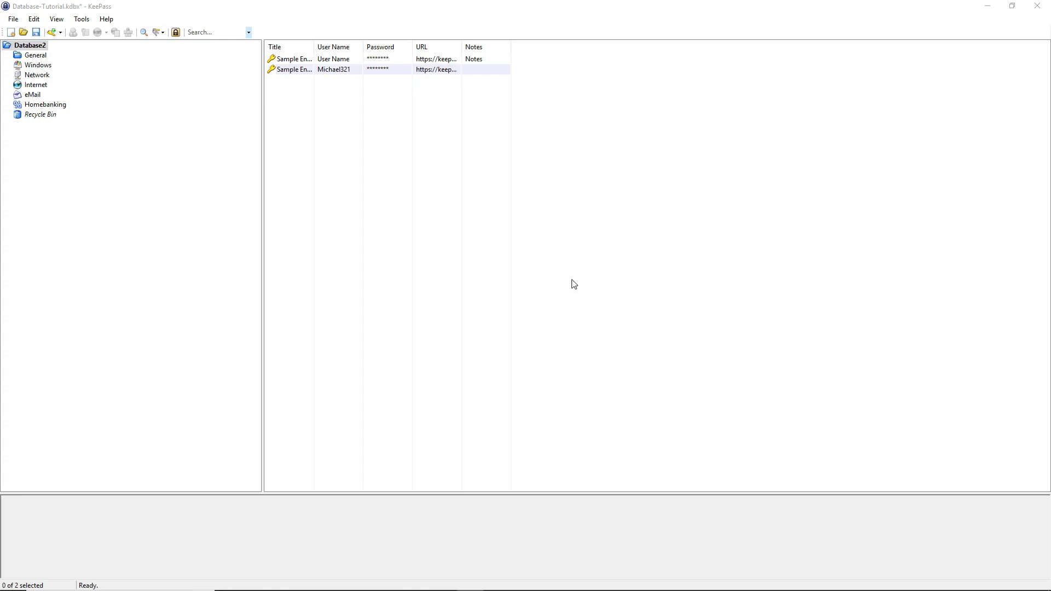
right_click(186, 274)
Create a new group named Games in the database's group tree
left_click(208, 272)
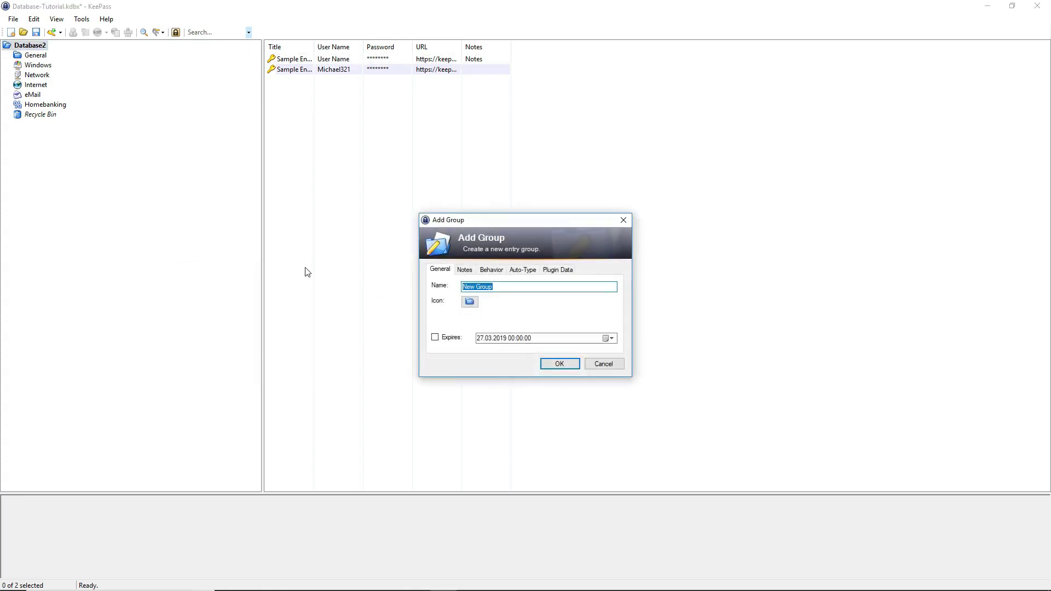
type("Games")
key("Return")
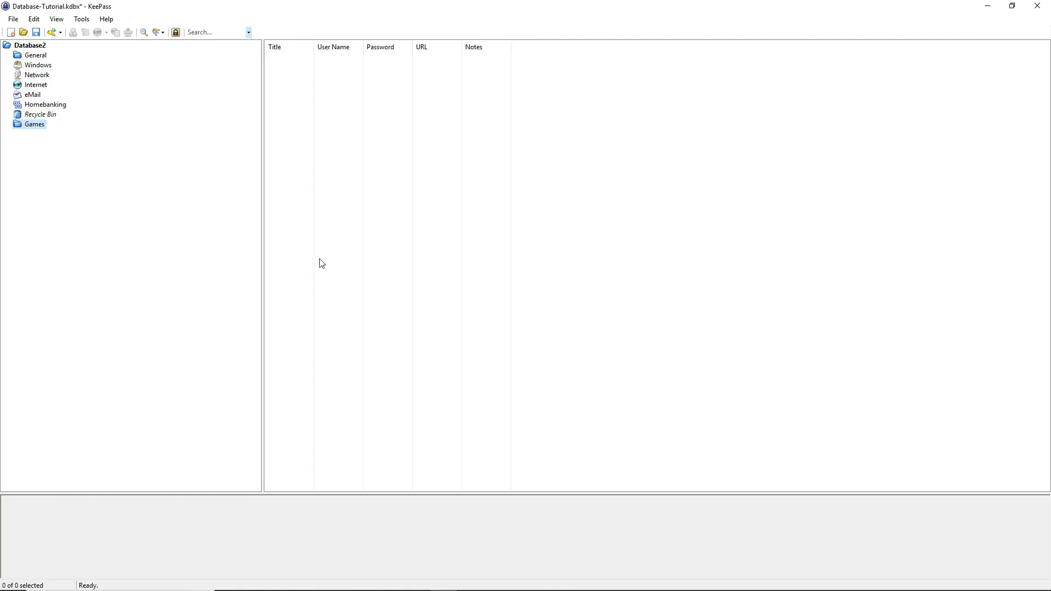
right_click(337, 163)
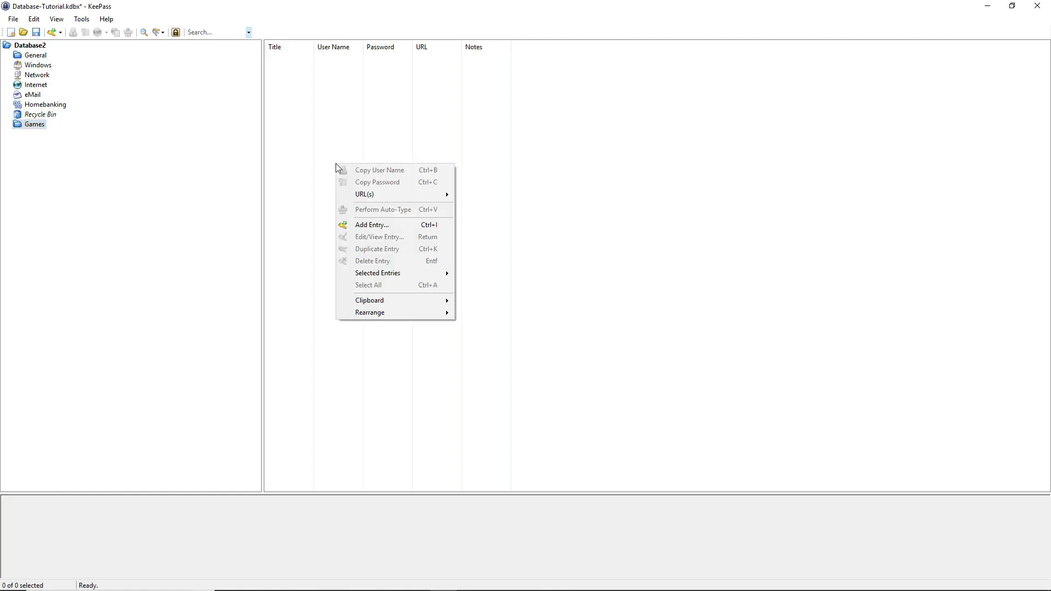
Add an entry titled Steam to Games with icon 43 and a test user name
left_click(375, 229)
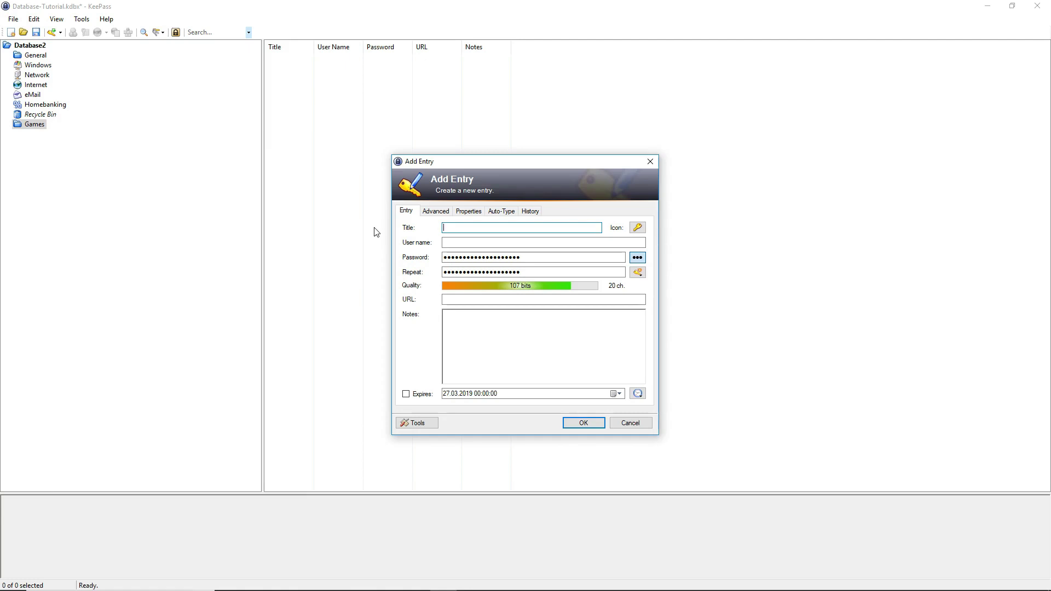
type("Steam")
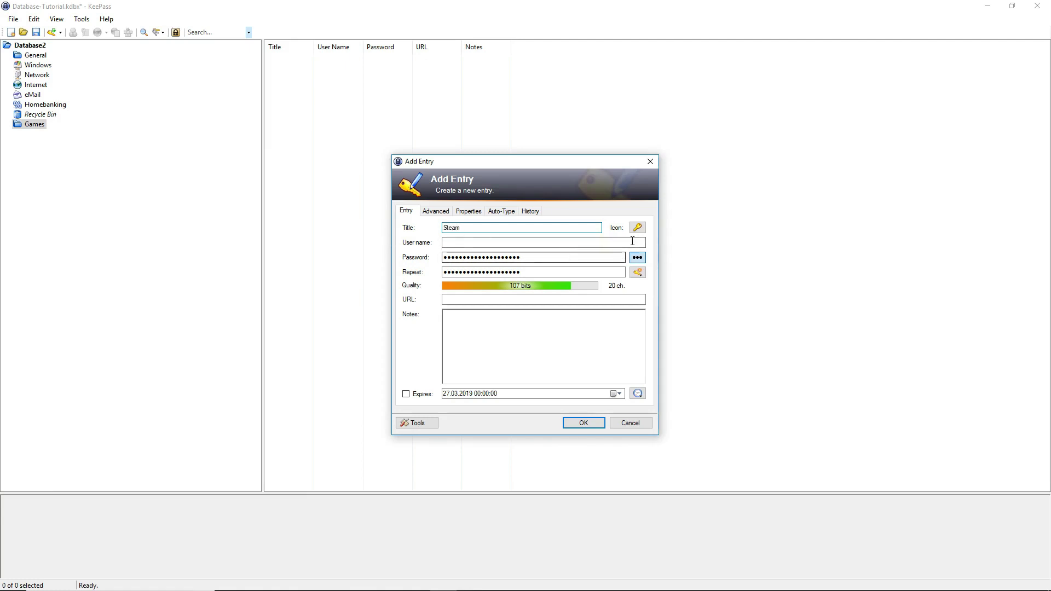
left_click(637, 228)
left_click(625, 232)
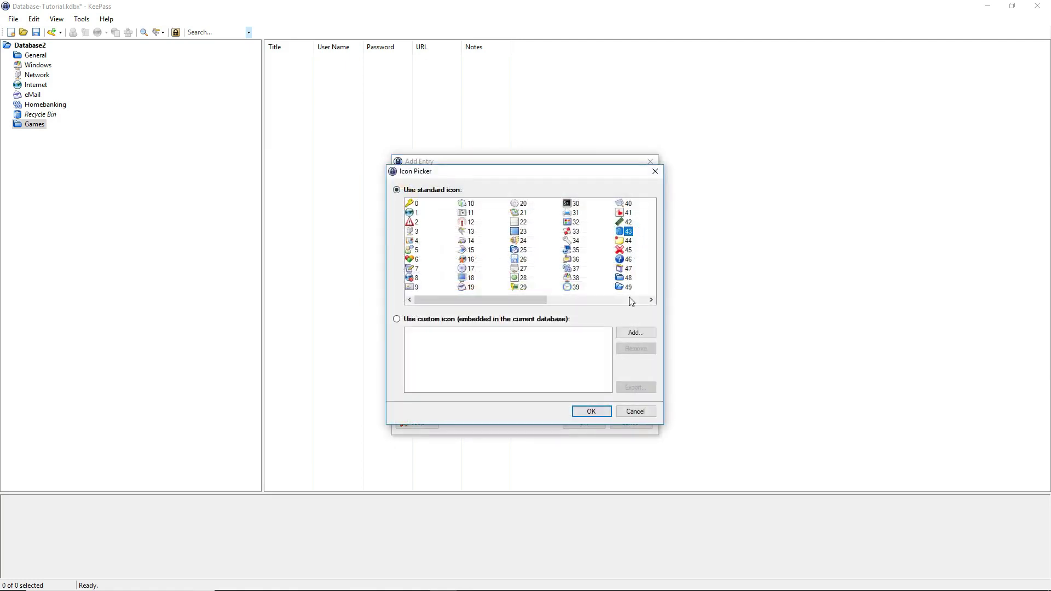
left_click(592, 411)
left_click(482, 241)
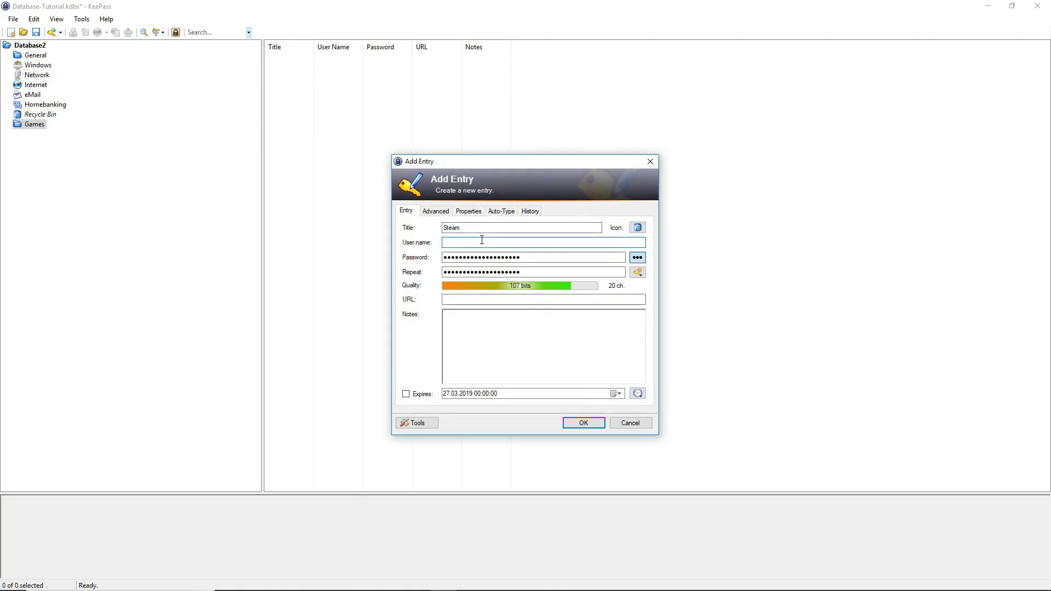
type("TestUser")
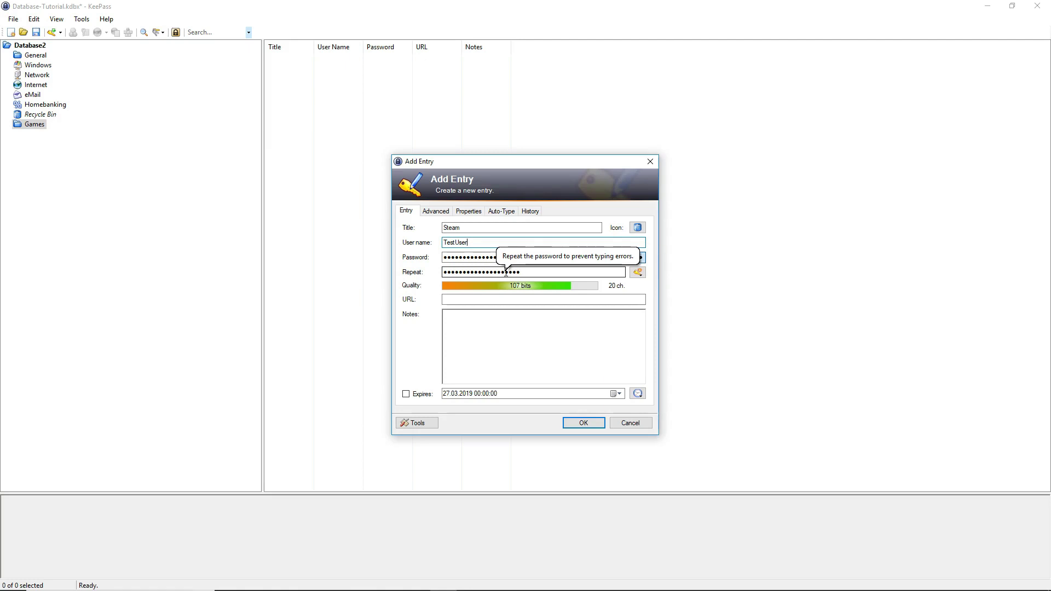
Overwrite the generated password and its repeat with a weak nine-character password
left_click_drag(530, 257, 420, 262)
type("123456789")
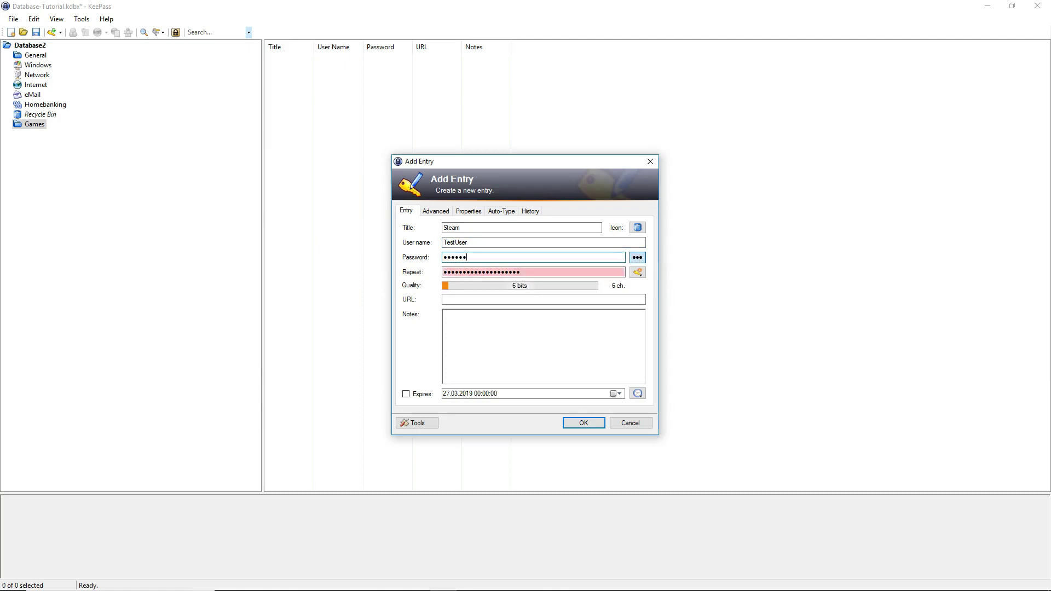
left_click_drag(530, 273, 420, 276)
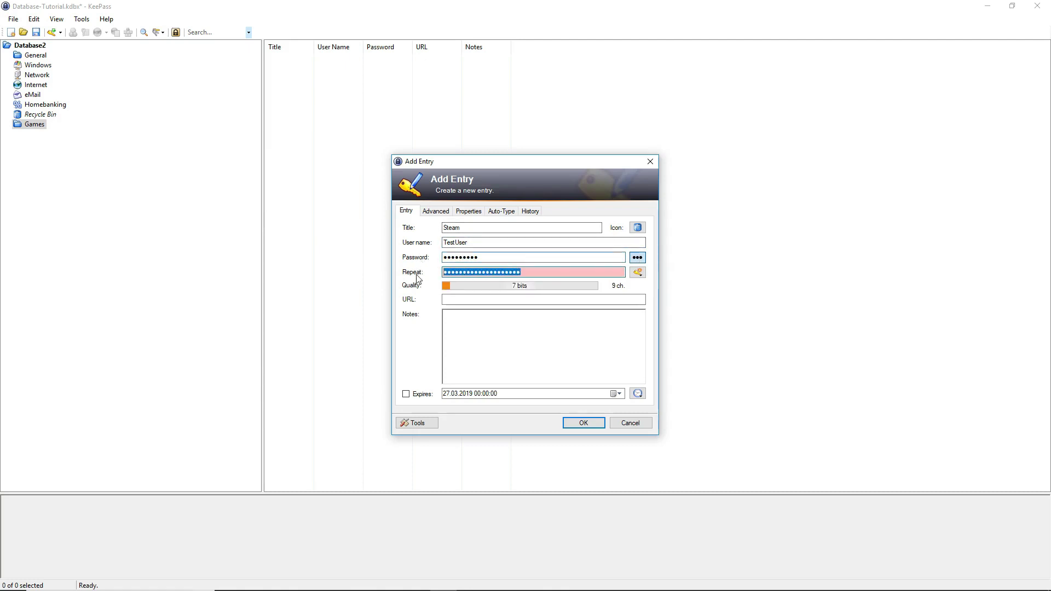
key("BackSpace")
type("123456789")
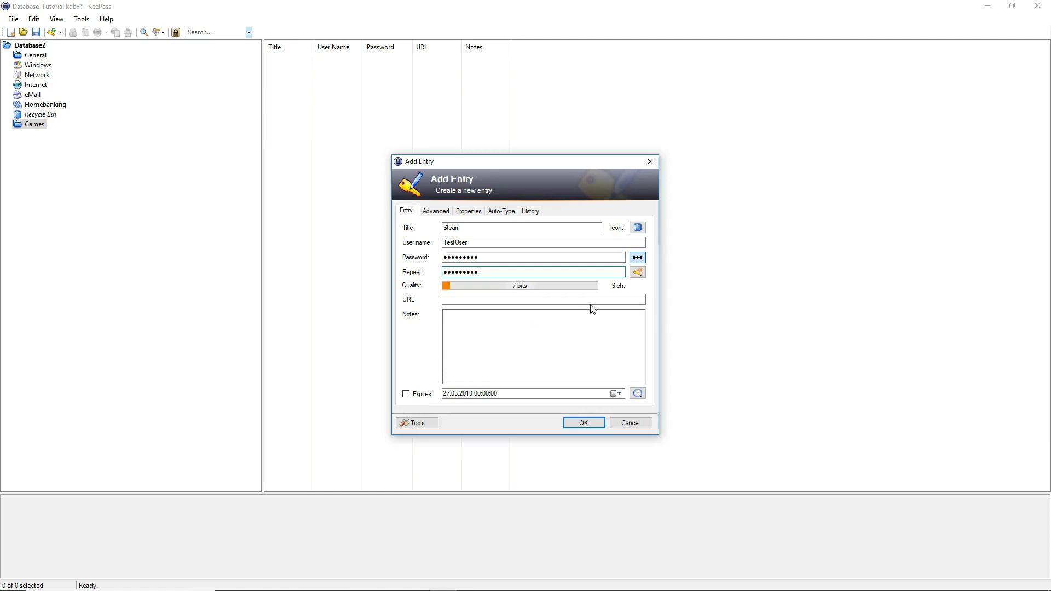
left_click(641, 260)
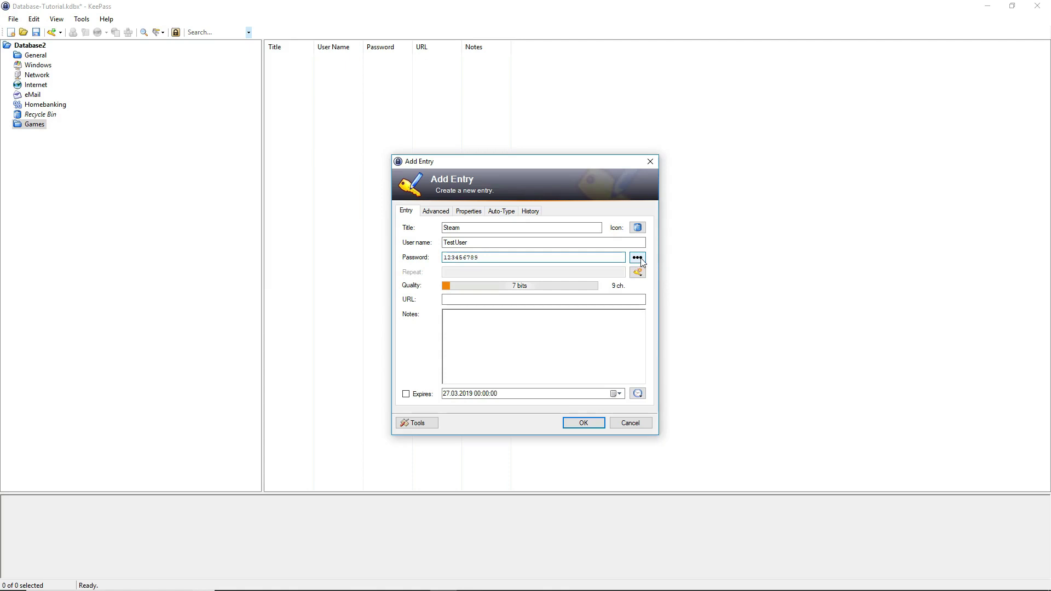
left_click(640, 260)
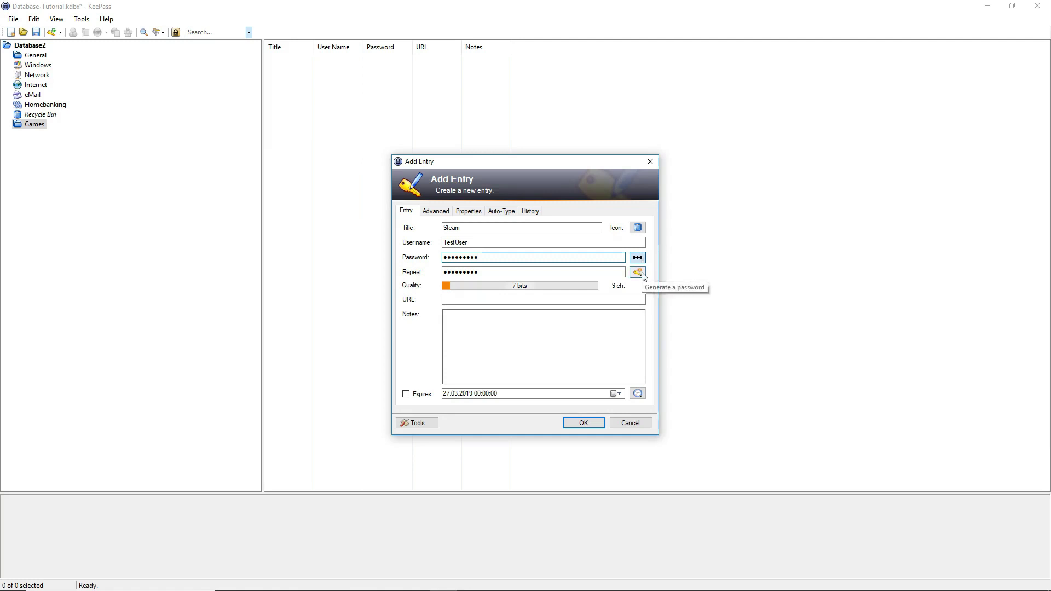
left_click(643, 274)
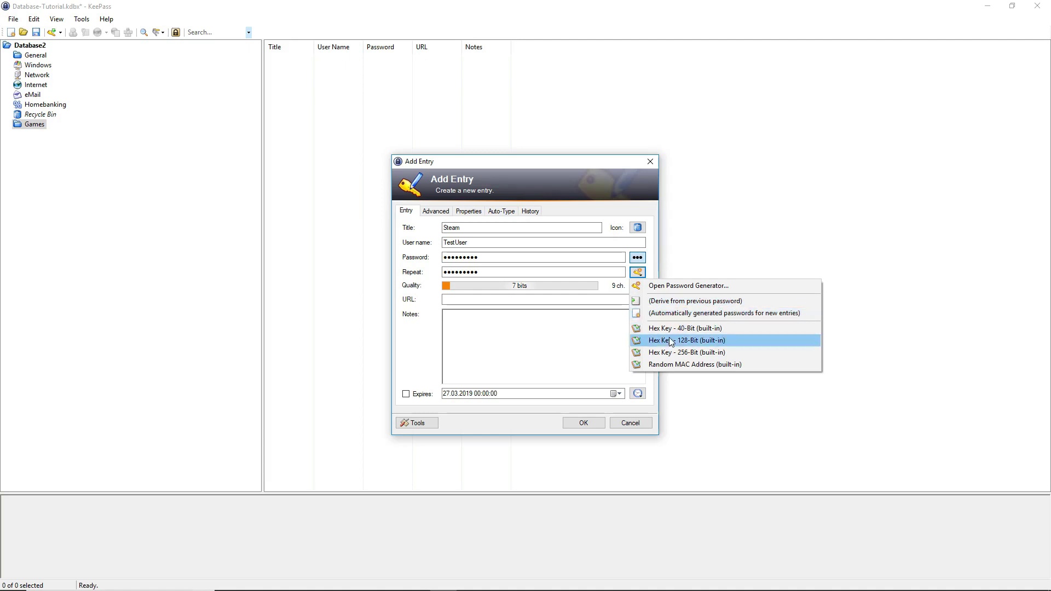
left_click(577, 313)
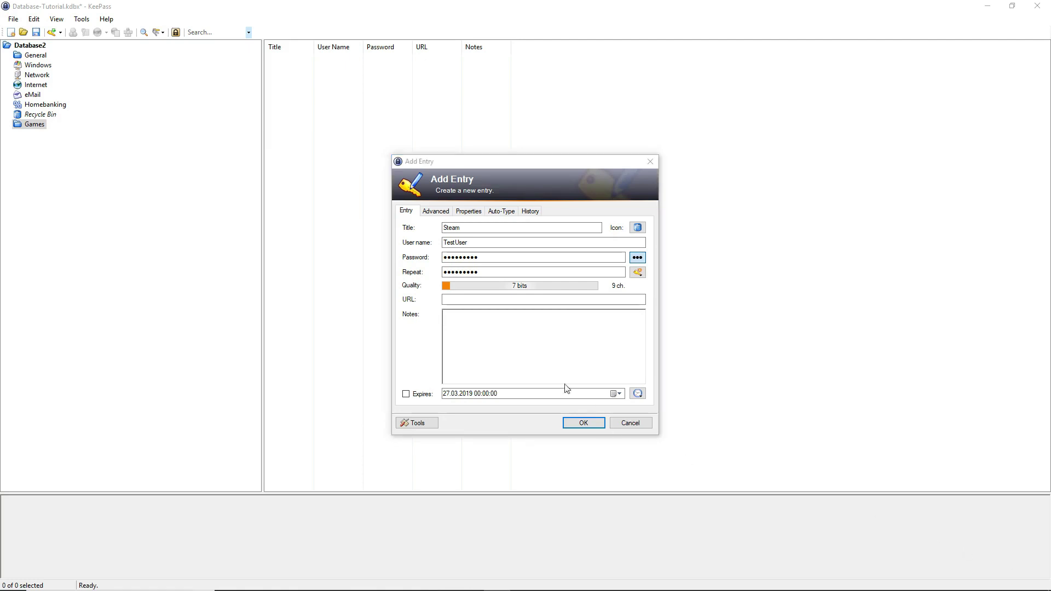
left_click(522, 300)
type("https://store.steampowered.com/login/?l=german")
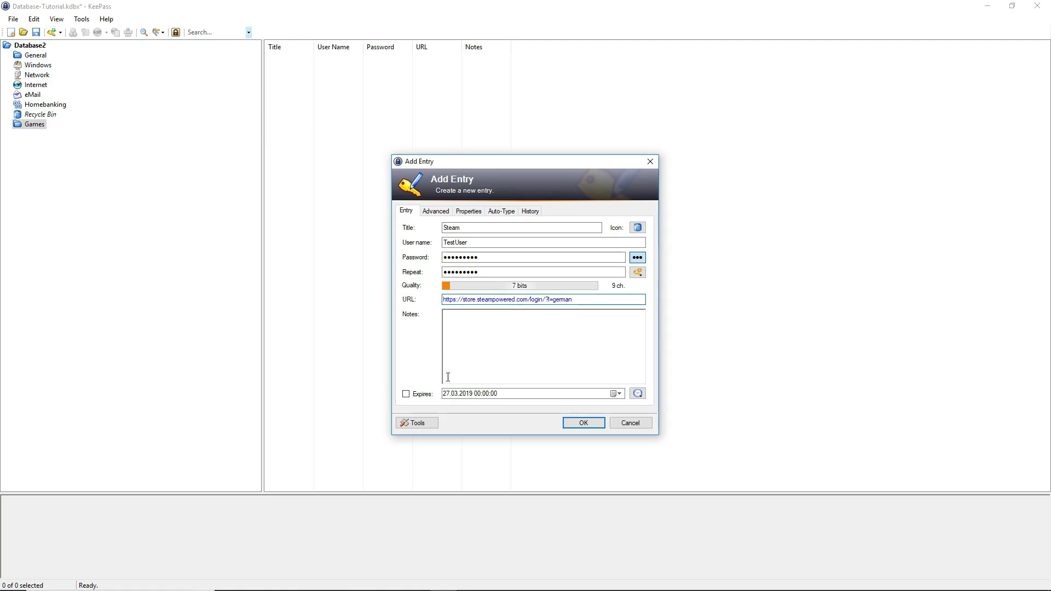
Save the Steam entry, with its user name, password and store login URL, into Games
left_click(583, 425)
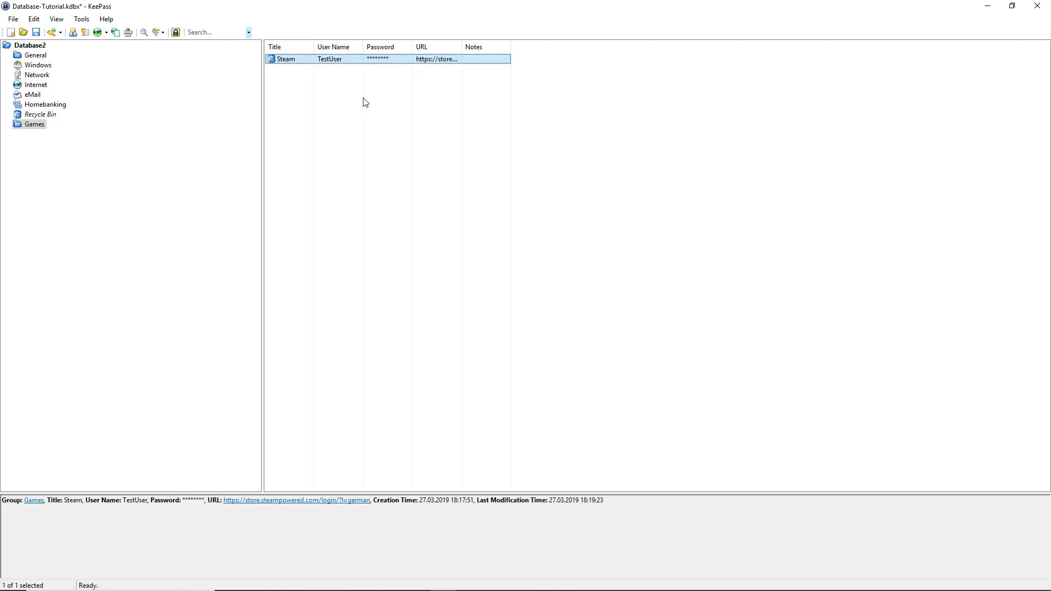
Delete the Steam entry, then the Games group, confirming each move to the Recycle Bin
right_click(386, 61)
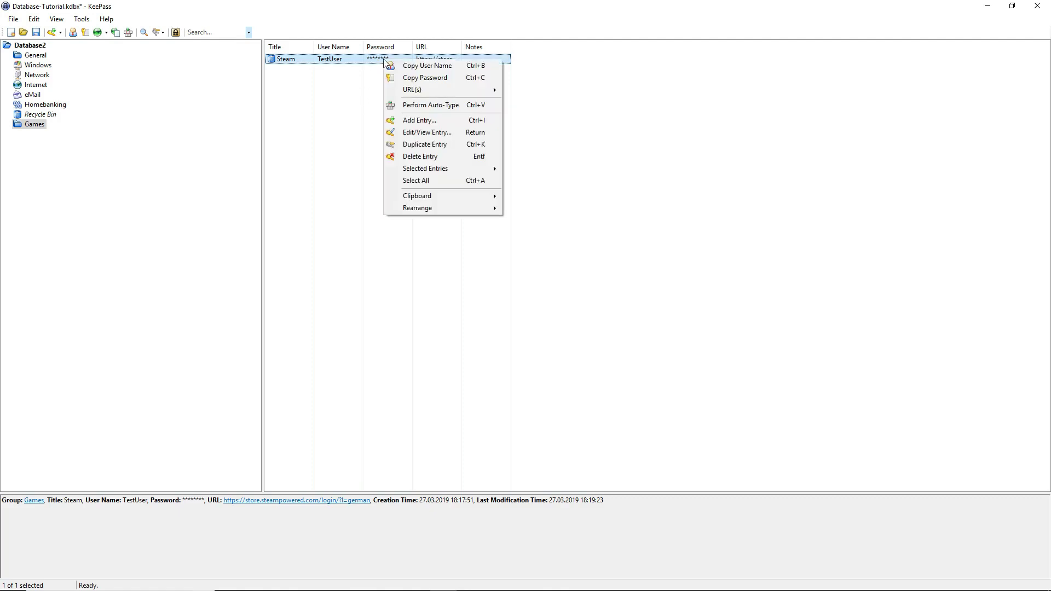
left_click(452, 157)
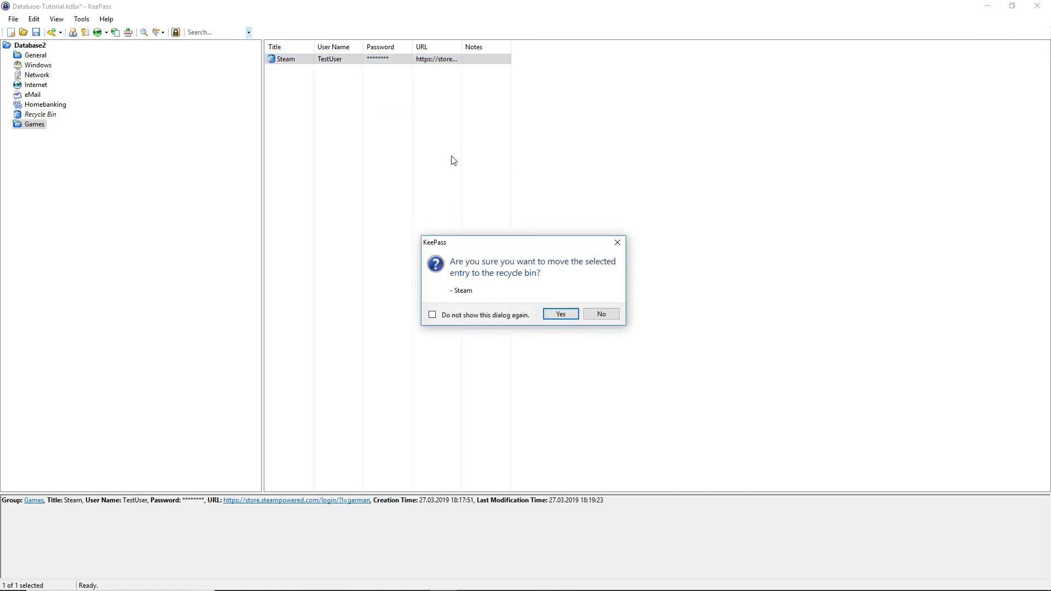
key("Return")
right_click(33, 130)
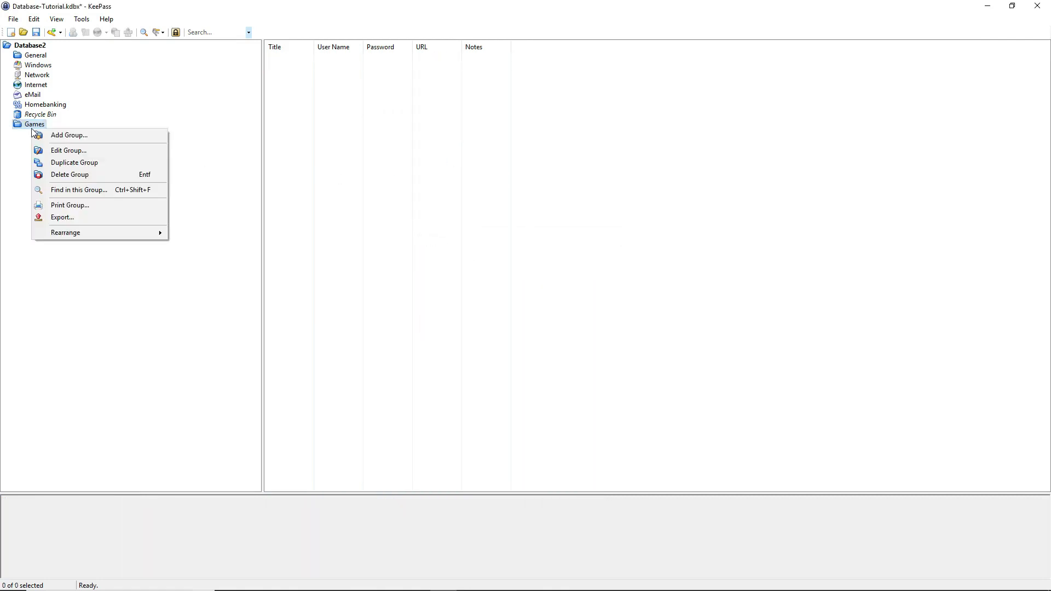
left_click(93, 175)
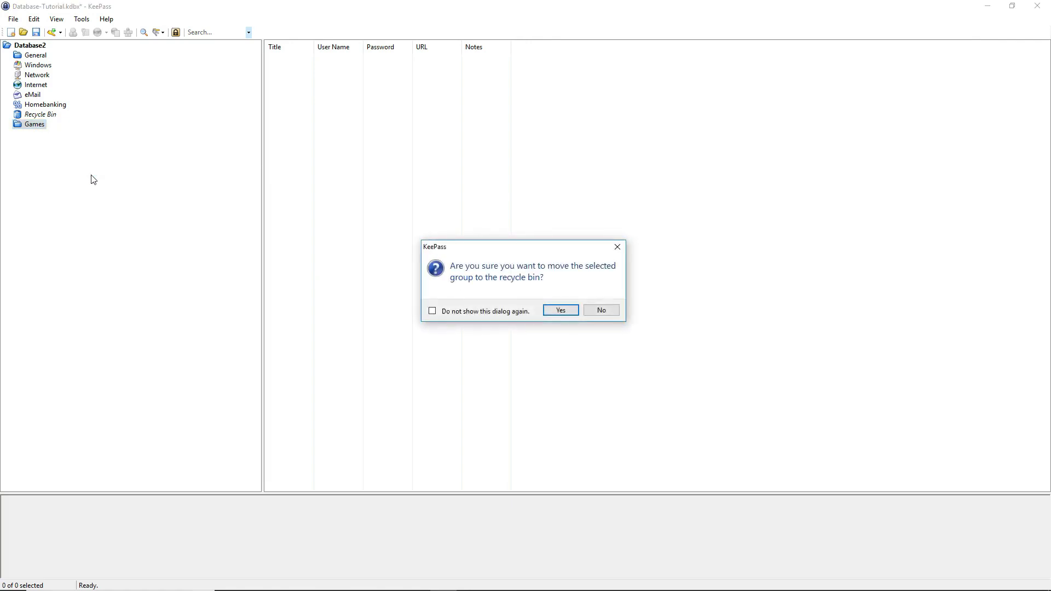
key("Return")
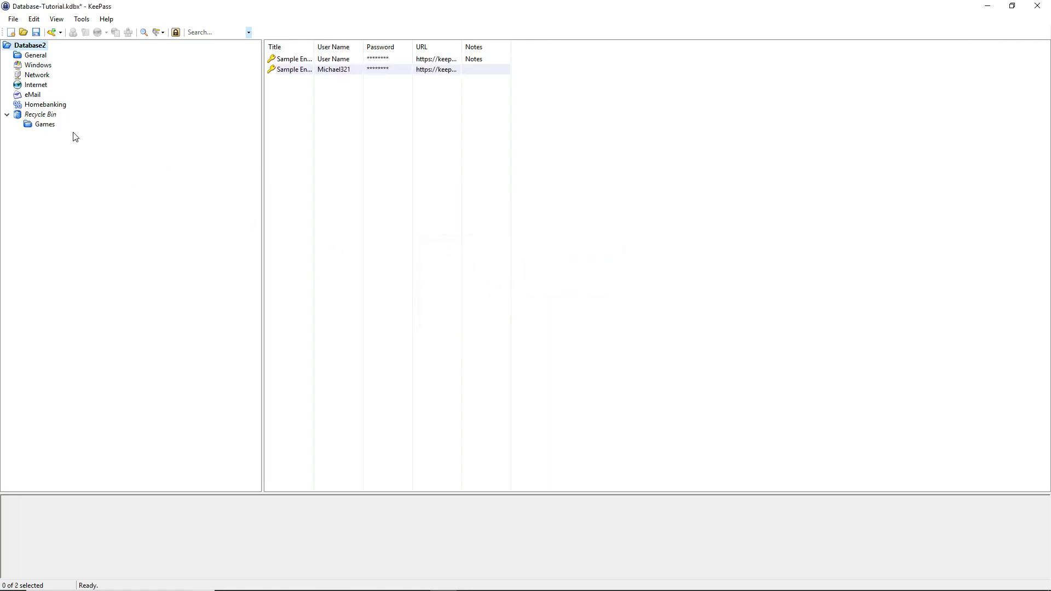
Browse the Recycle Bin and the deleted Games group inside it
left_click(32, 115)
left_click(46, 126)
left_click(39, 115)
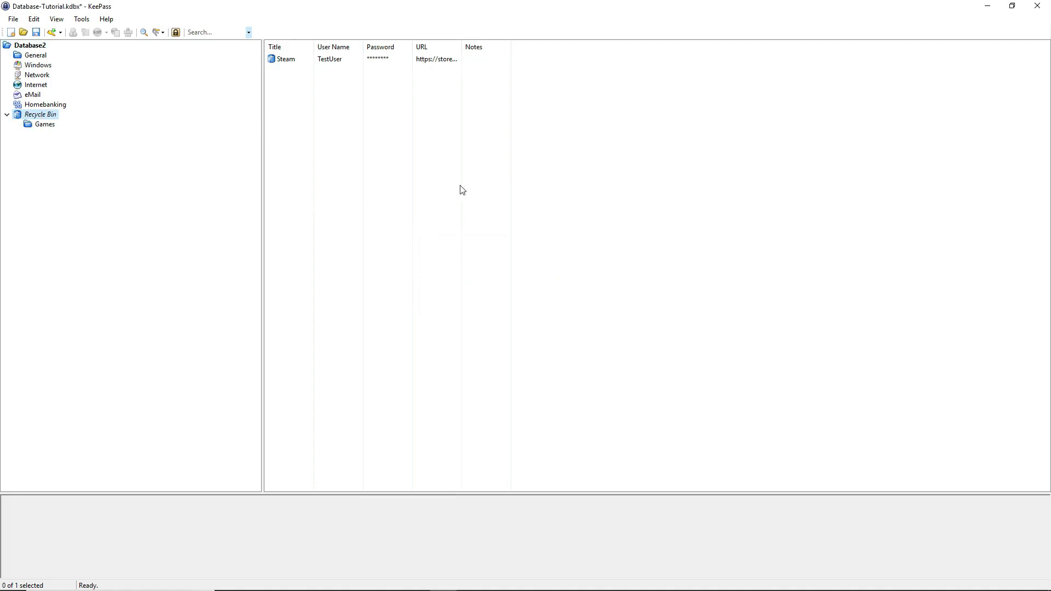
Empty the Recycle Bin, confirming permanent deletion of the Games group and Steam entry
right_click(49, 119)
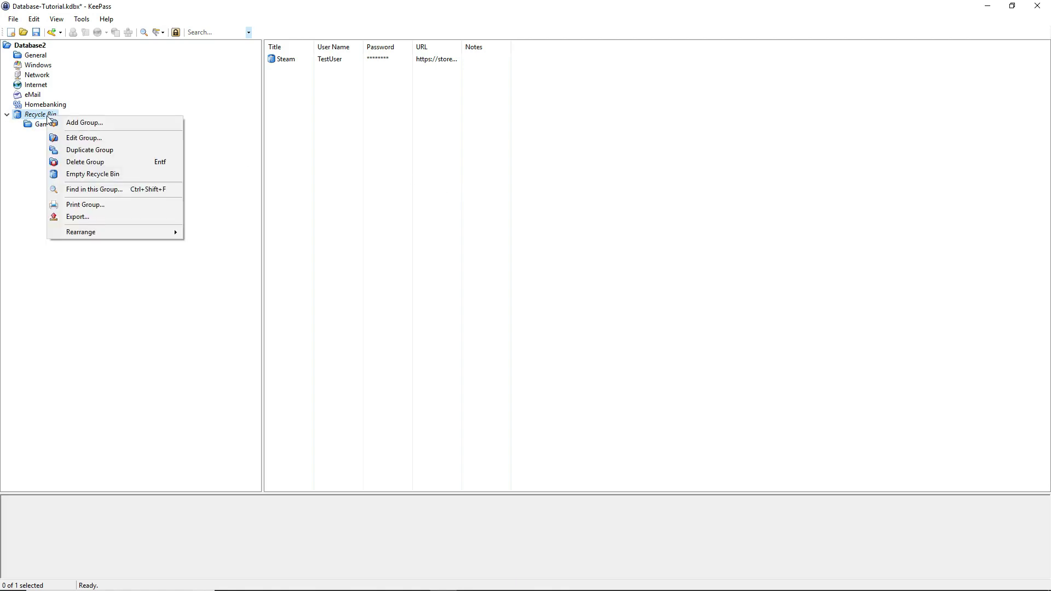
left_click(115, 175)
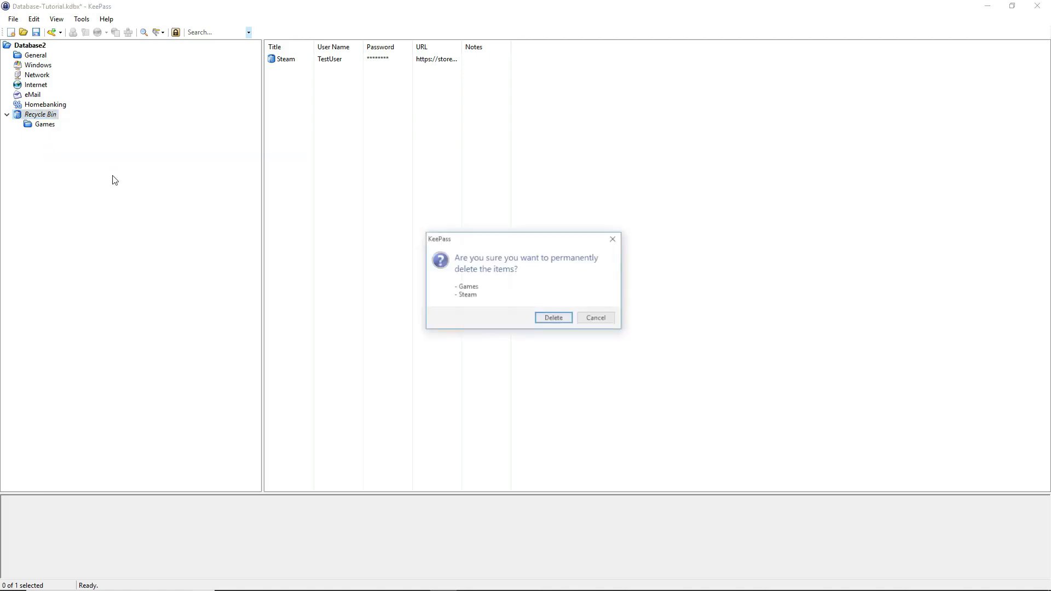
key("Return")
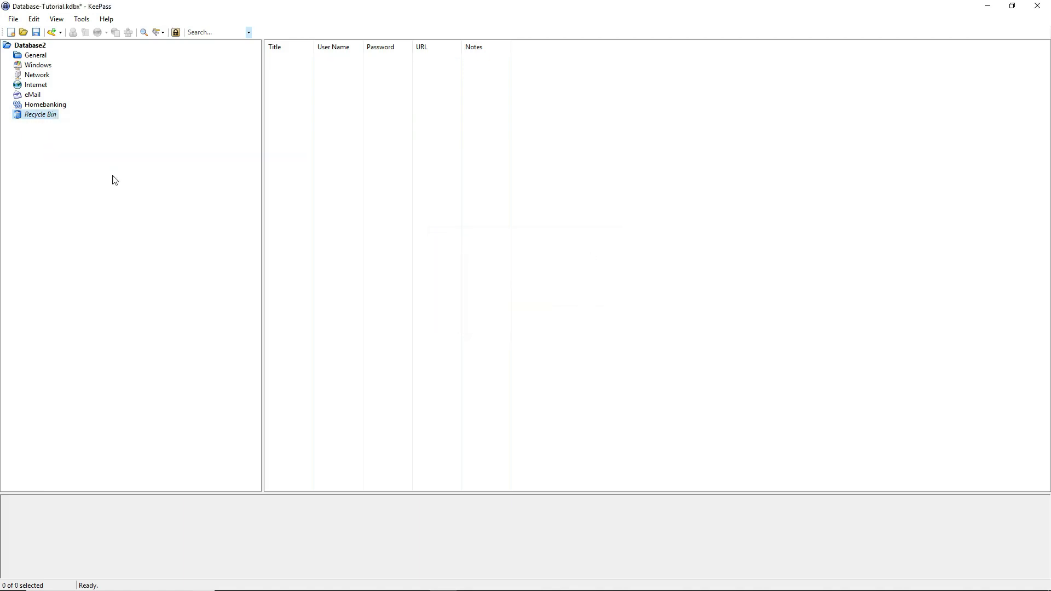